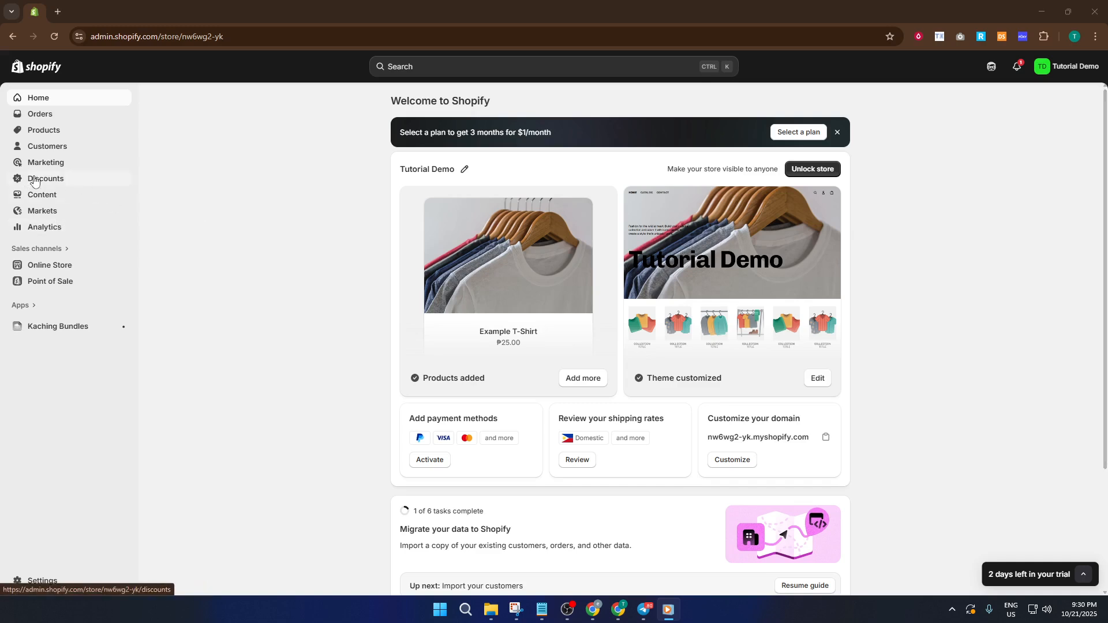
Step: Start creating a new Amount off order discount from the store's discounts section
{"action": "left_click", "coordinate": [60, 183]}
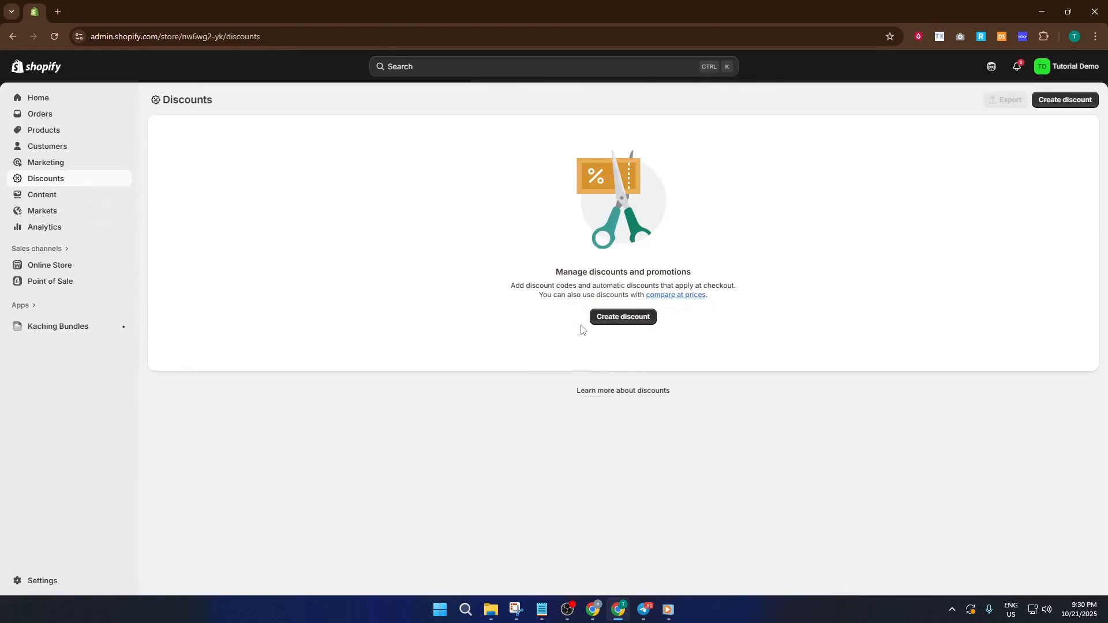
{"action": "left_click", "coordinate": [618, 320]}
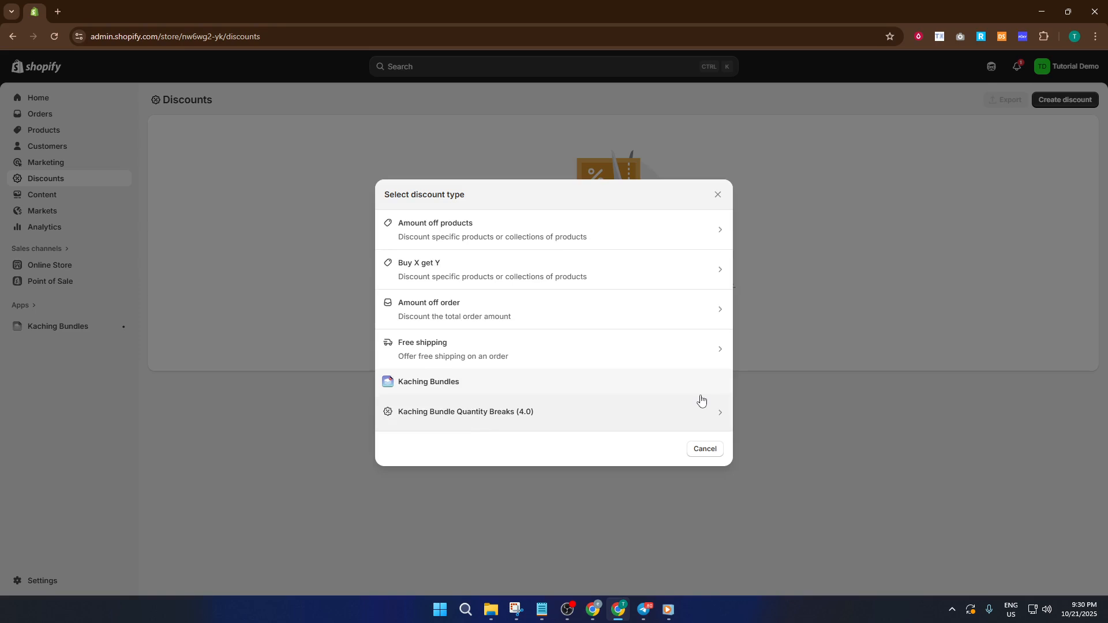
{"action": "left_click", "coordinate": [546, 313]}
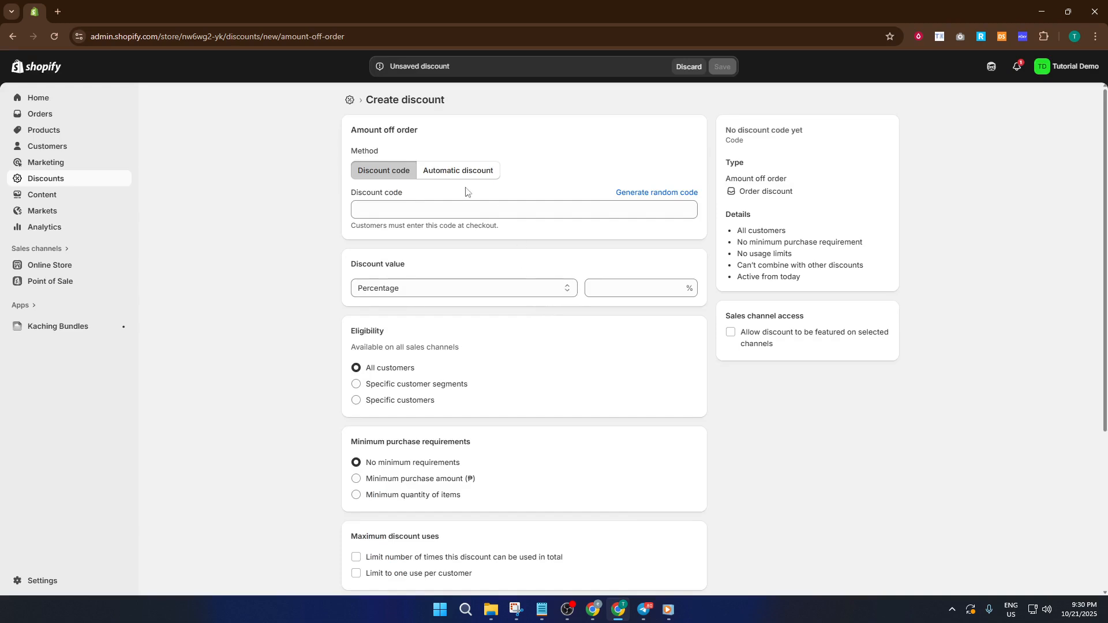
Step: Enter Demo50 as the discount code
{"action": "left_click", "coordinate": [414, 216]}
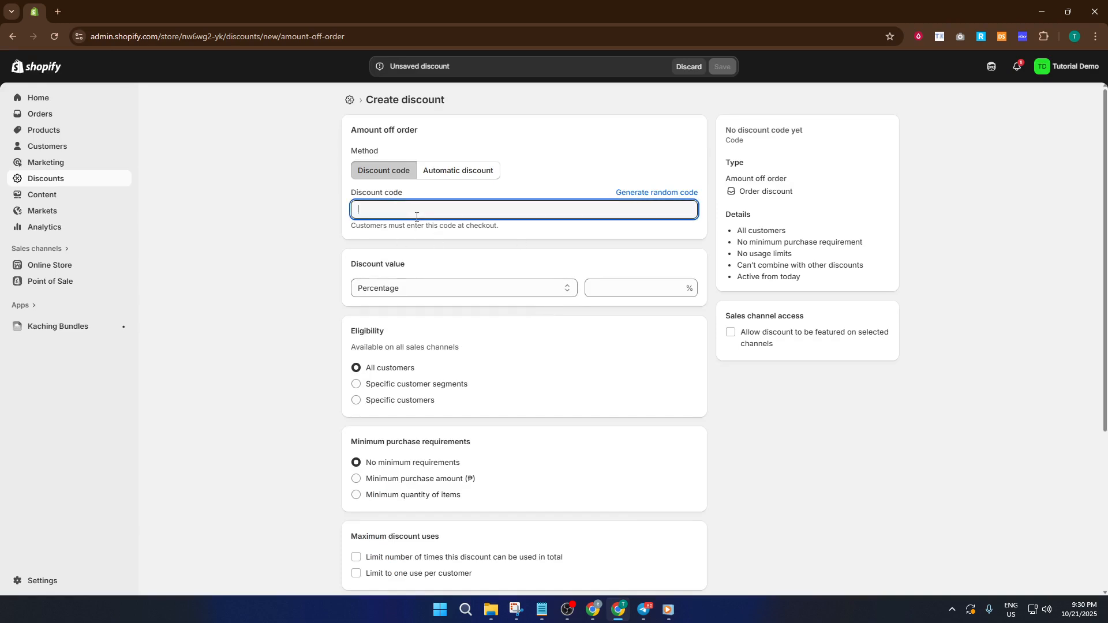
{"action": "type", "text": "Demo"}
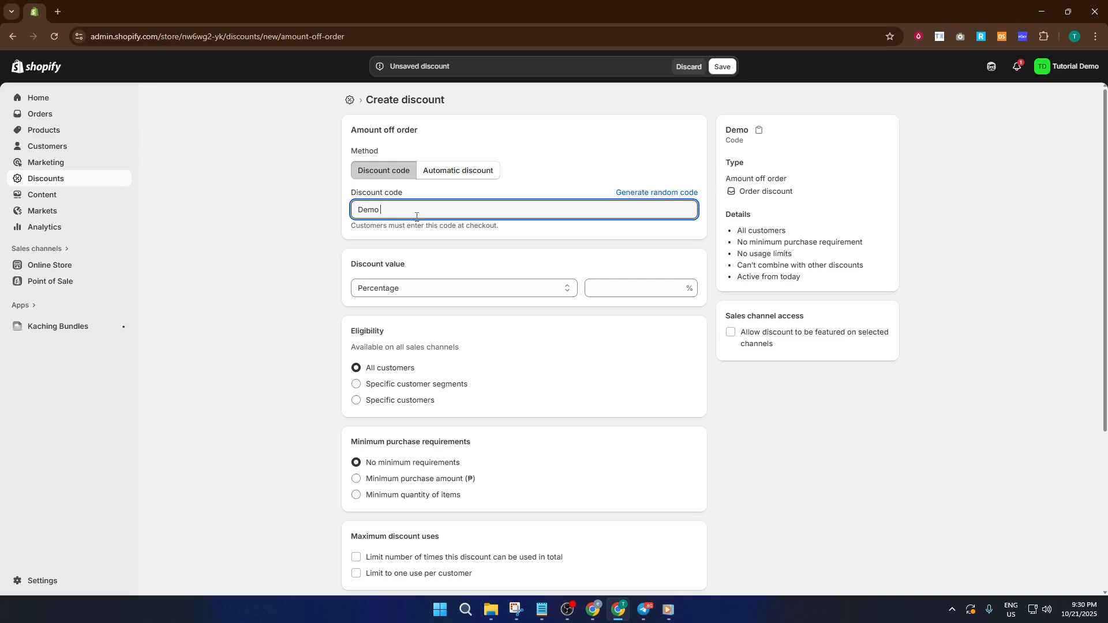
{"action": "type", "text": "50"}
{"action": "left_click", "coordinate": [335, 237]}
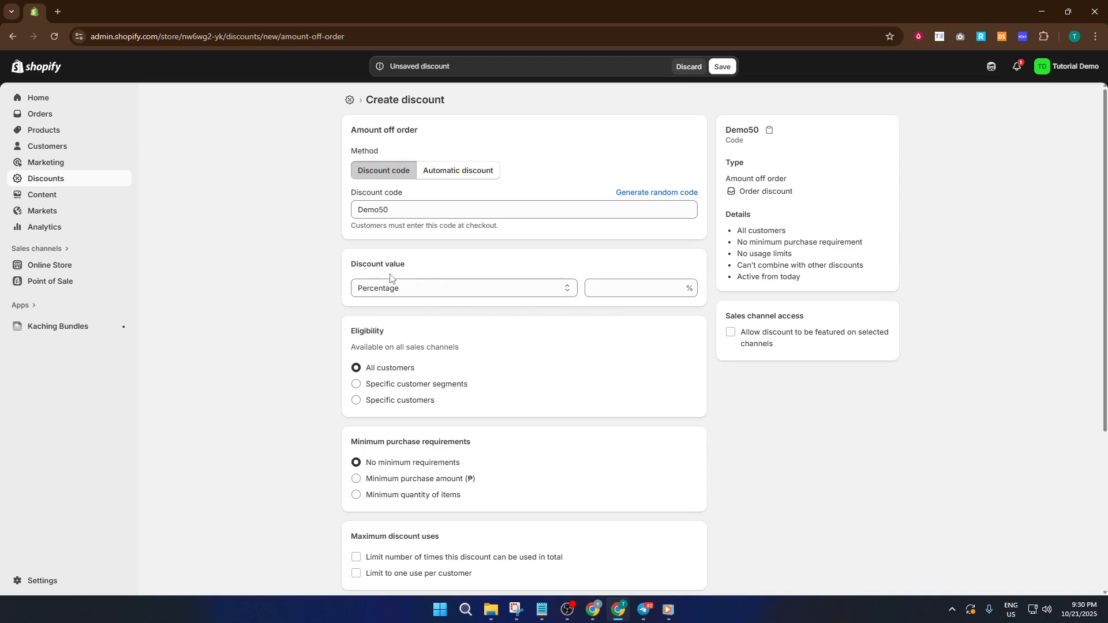
Step: Keep the discount type as Percentage and set the discount value to 50%
{"action": "left_click", "coordinate": [519, 289]}
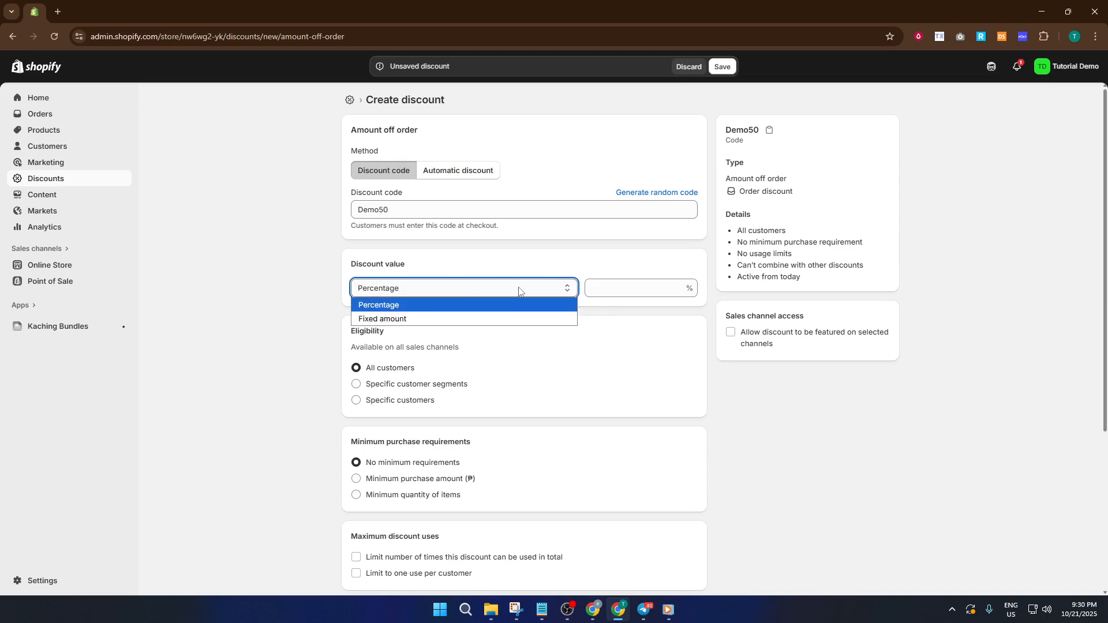
{"action": "left_click", "coordinate": [448, 312]}
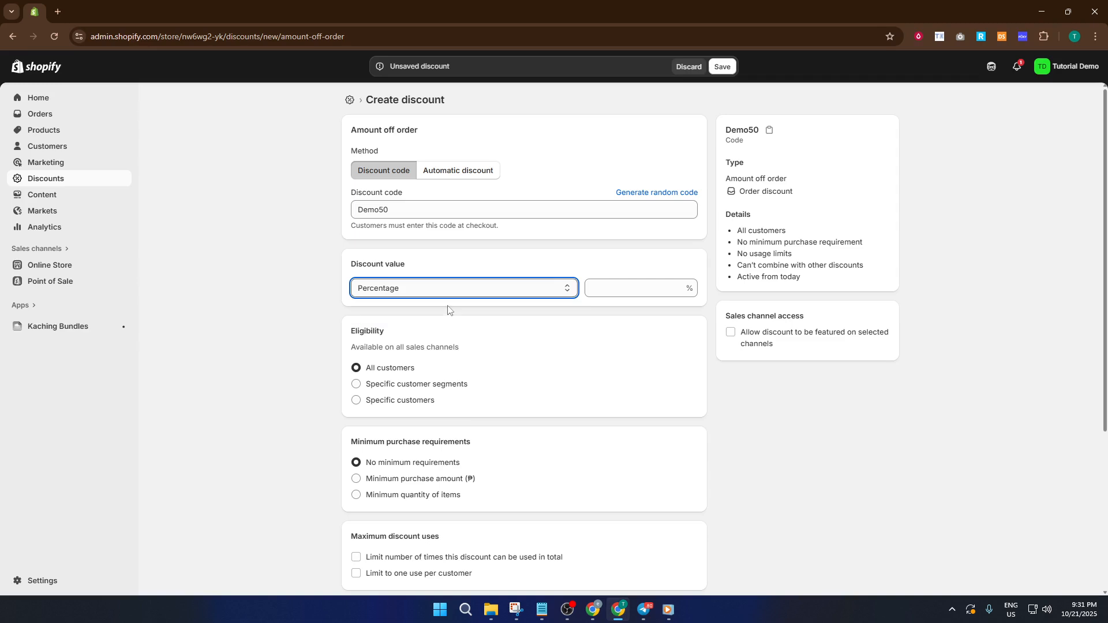
{"action": "left_click", "coordinate": [643, 286]}
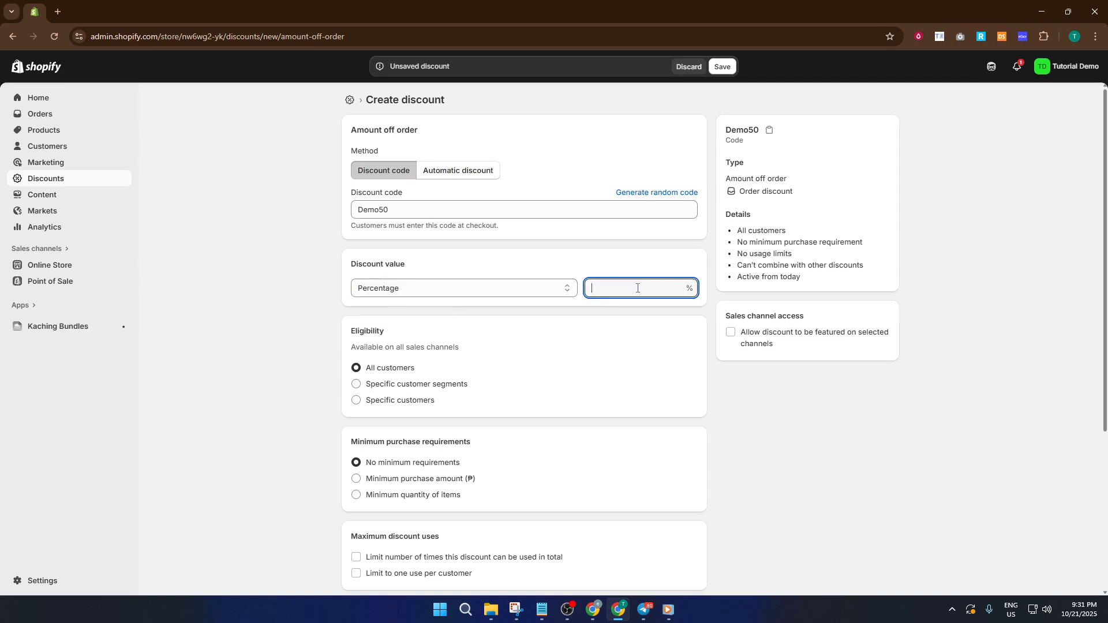
{"action": "type", "text": "50"}
{"action": "left_click", "coordinate": [629, 325]}
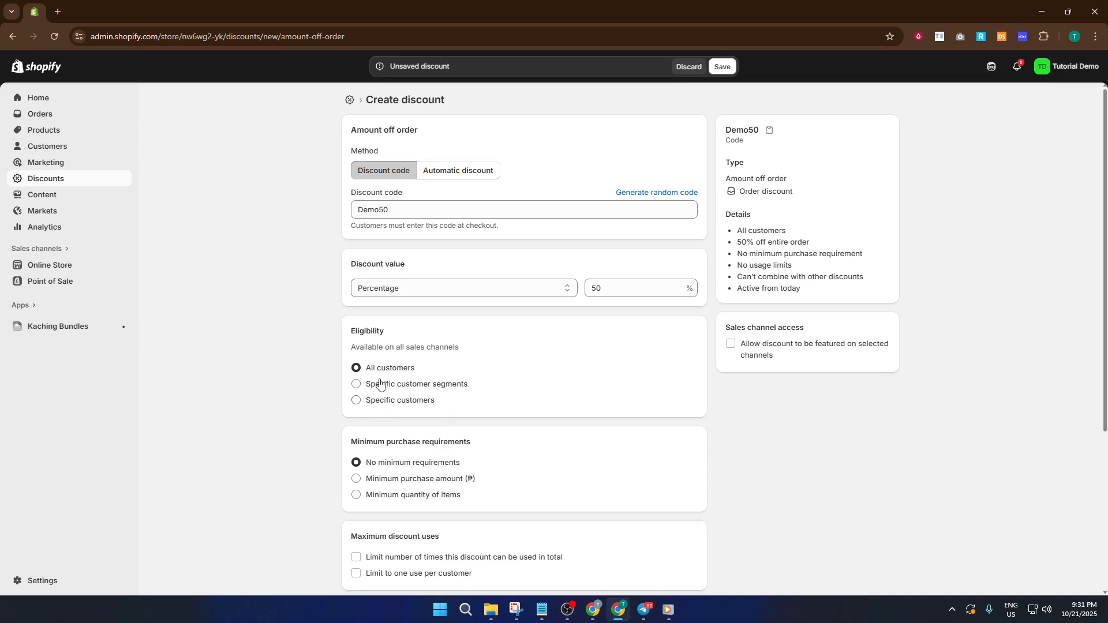
Step: Require a minimum purchase amount of ₱1,000.00 for the discount
{"action": "scroll", "coordinate": [488, 407], "scroll_direction": "down", "scroll_amount": 2}
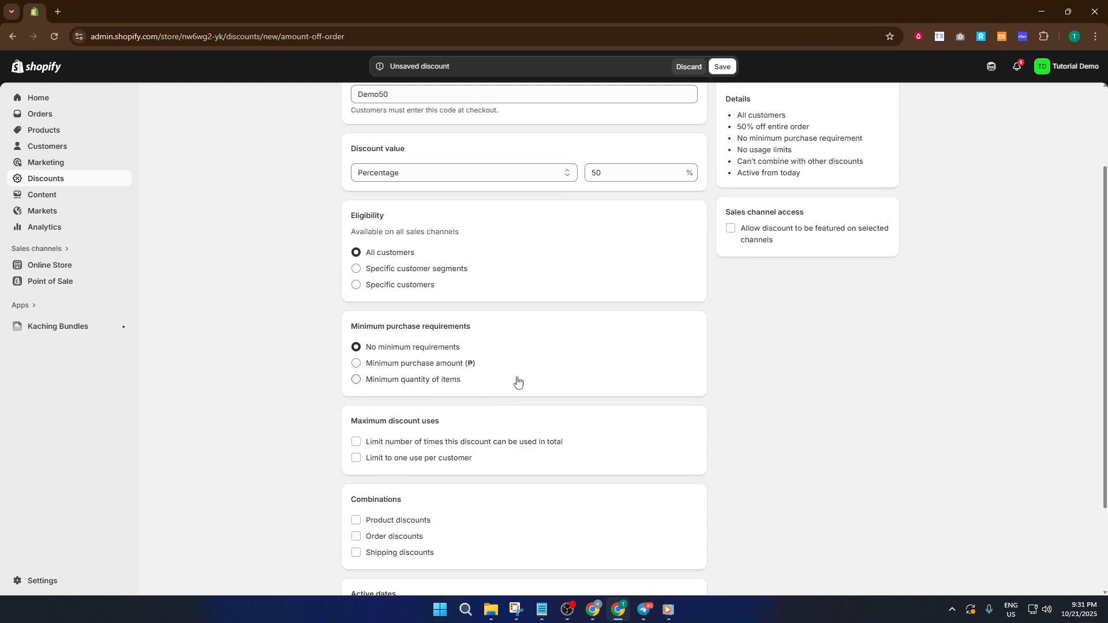
{"action": "scroll", "coordinate": [518, 381], "scroll_direction": "down", "scroll_amount": 1}
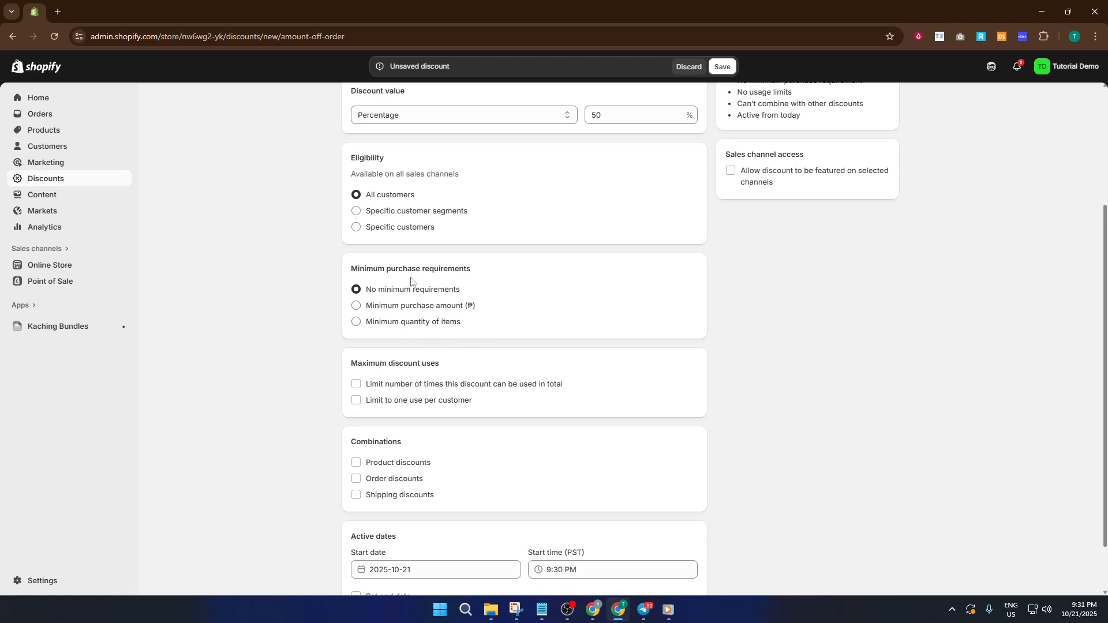
{"action": "left_click", "coordinate": [365, 308]}
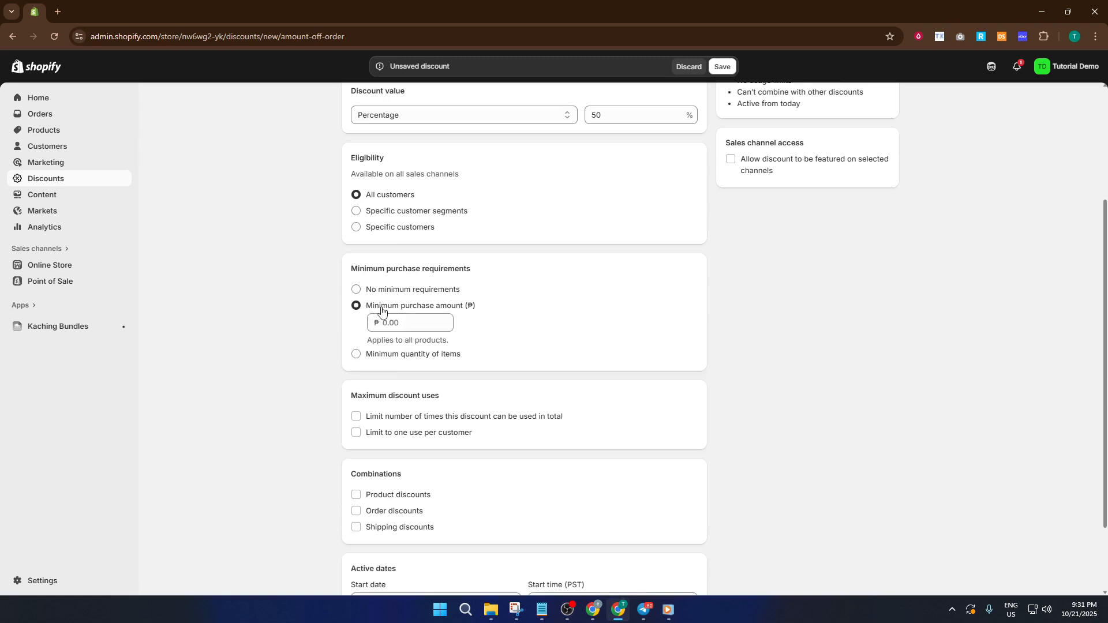
{"action": "left_click", "coordinate": [431, 320]}
{"action": "type", "text": "1000"}
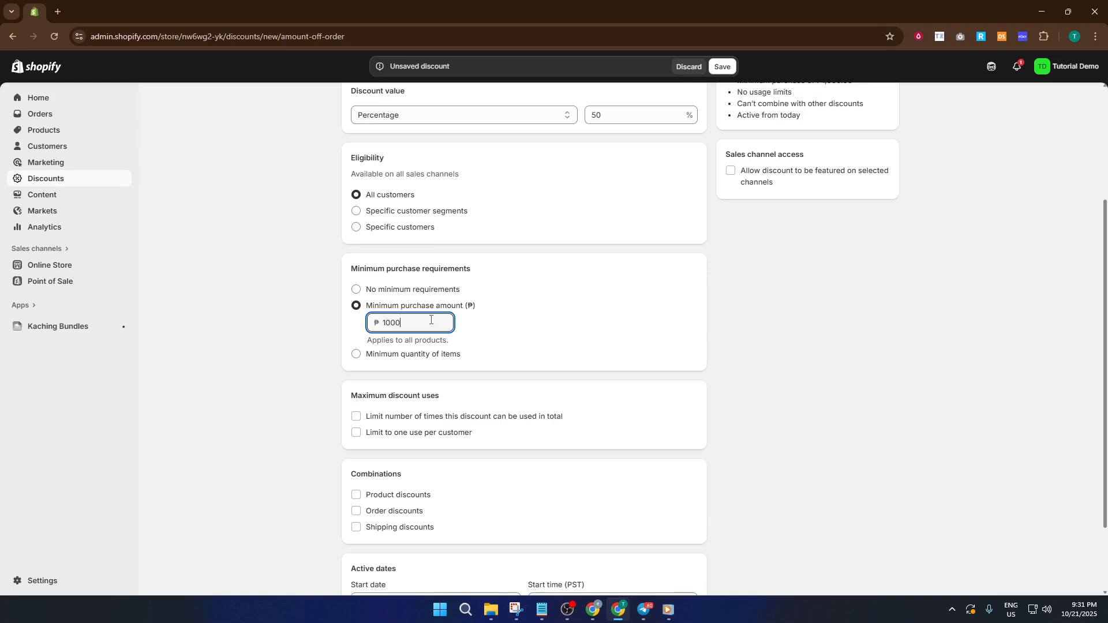
{"action": "left_click", "coordinate": [532, 345]}
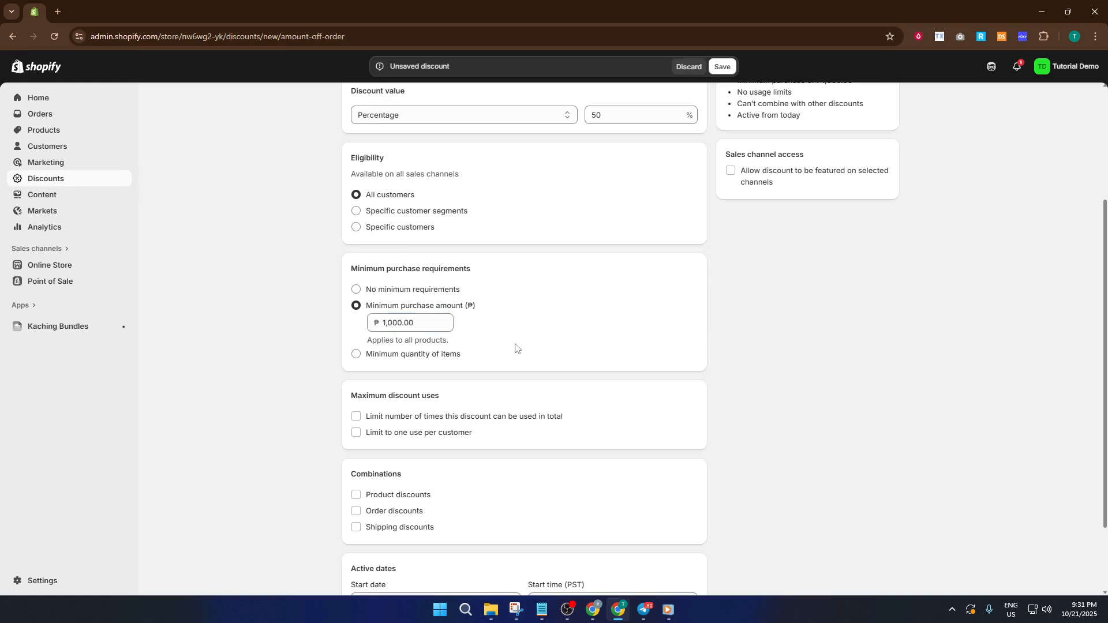
Step: Limit the number of times the discount can be used in total to 5
{"action": "scroll", "coordinate": [814, 379], "scroll_direction": "up", "scroll_amount": 2}
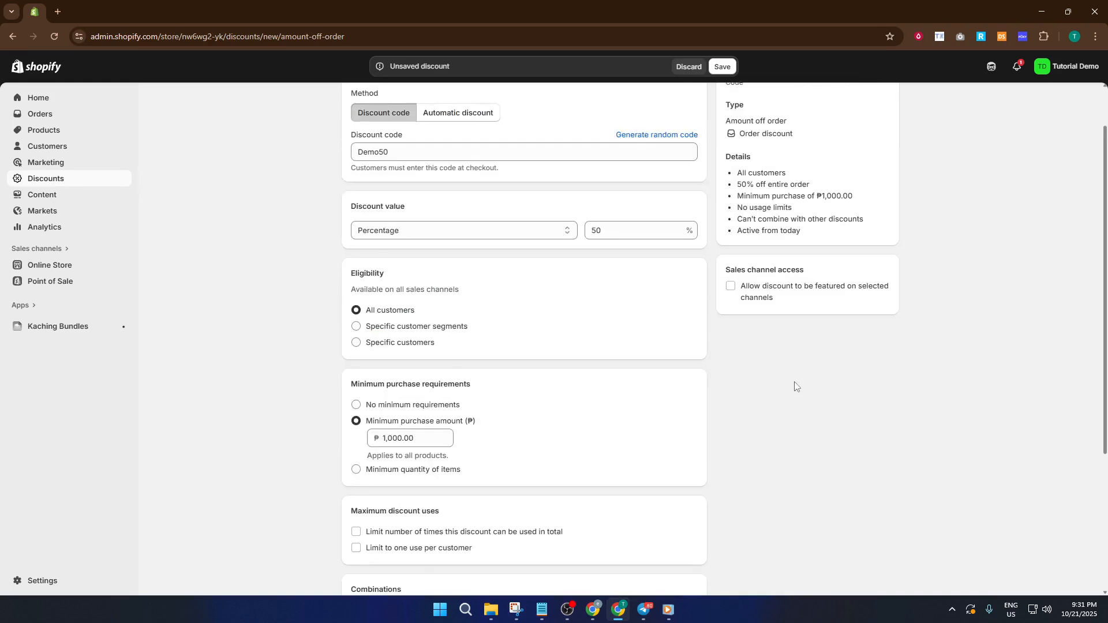
{"action": "scroll", "coordinate": [726, 392], "scroll_direction": "down", "scroll_amount": 2}
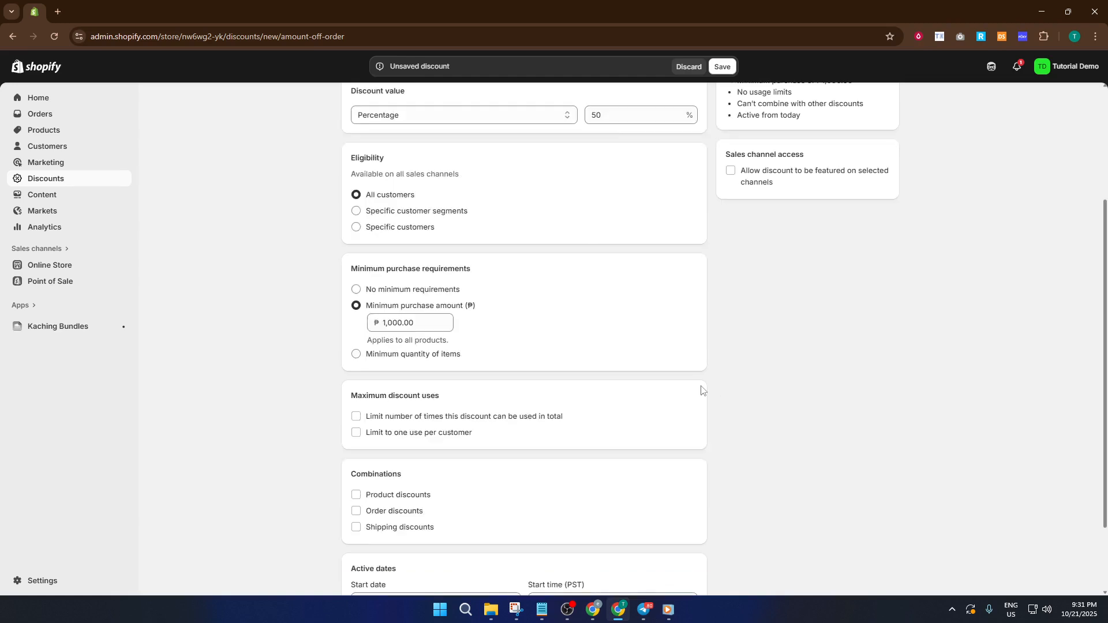
{"action": "scroll", "coordinate": [696, 390], "scroll_direction": "down", "scroll_amount": 2}
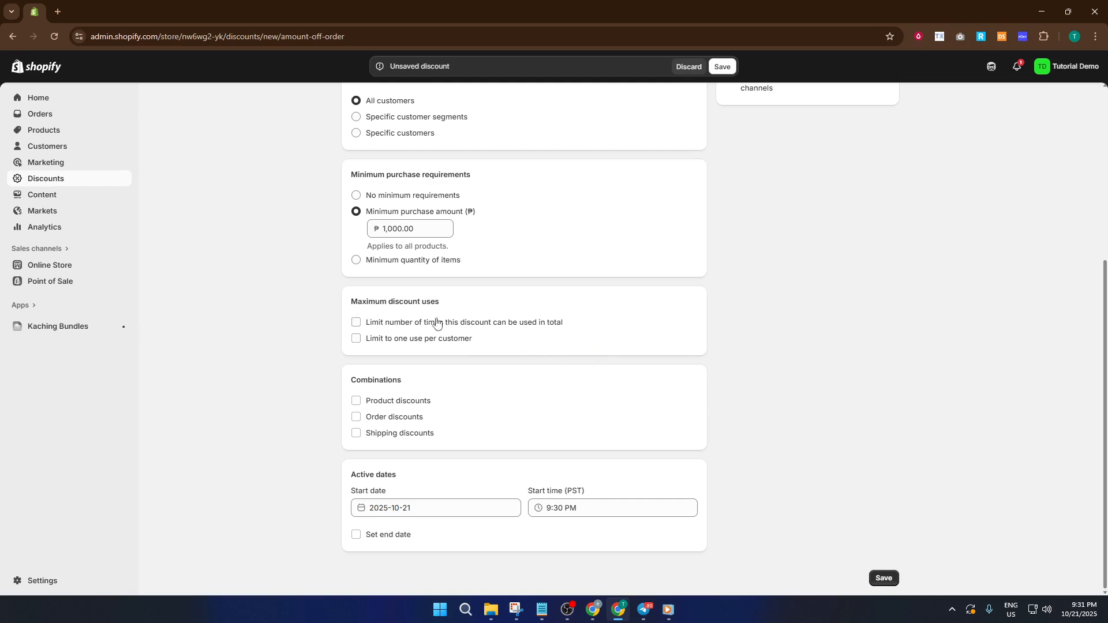
{"action": "left_click", "coordinate": [355, 325]}
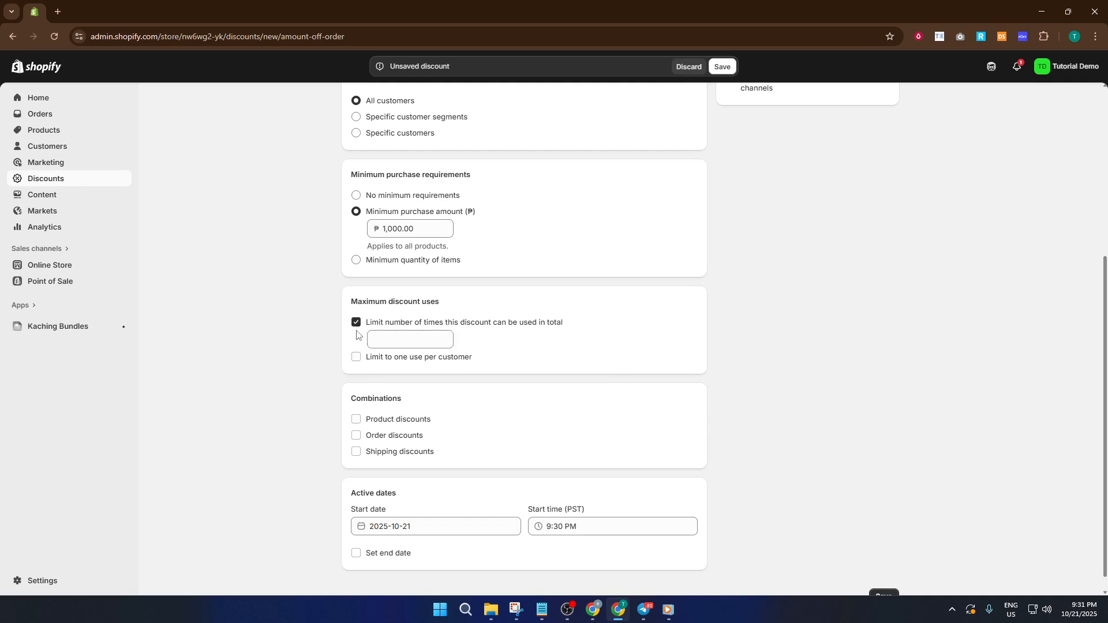
{"action": "left_click", "coordinate": [421, 345]}
{"action": "type", "text": "5"}
{"action": "left_click", "coordinate": [283, 360]}
{"action": "scroll", "coordinate": [685, 399], "scroll_direction": "up", "scroll_amount": 4}
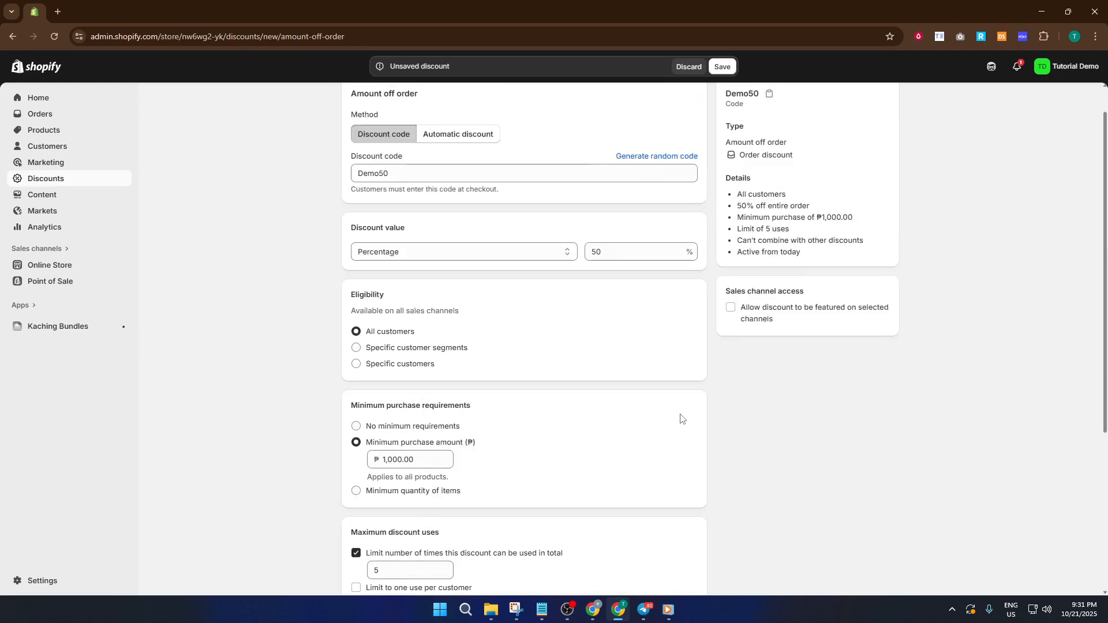
{"action": "scroll", "coordinate": [679, 422], "scroll_direction": "down", "scroll_amount": 4}
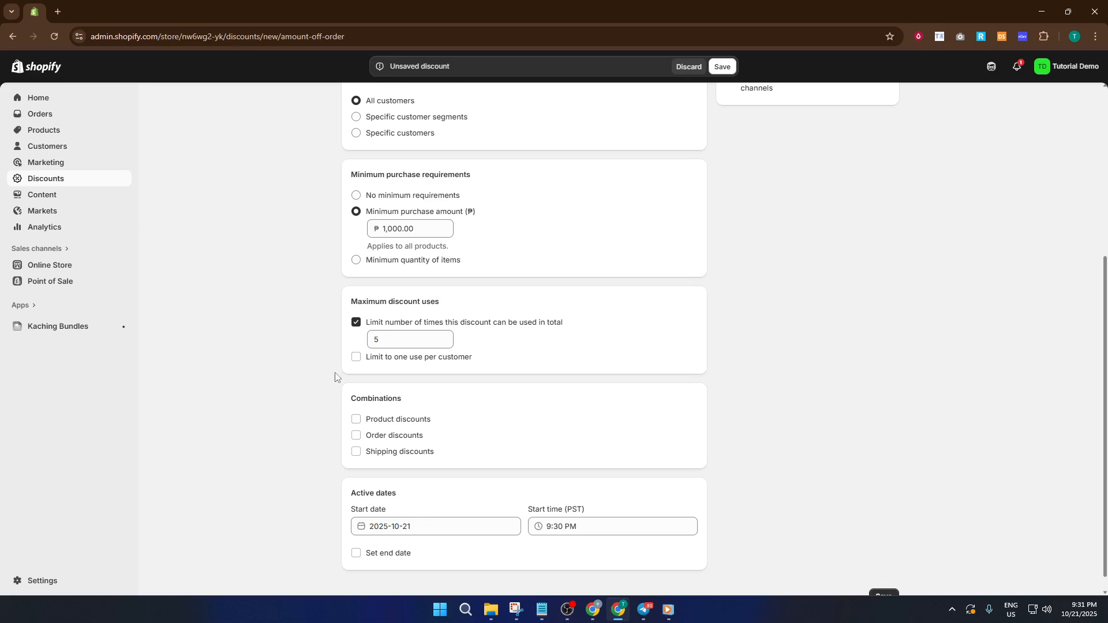
{"action": "scroll", "coordinate": [315, 439], "scroll_direction": "down", "scroll_amount": 1}
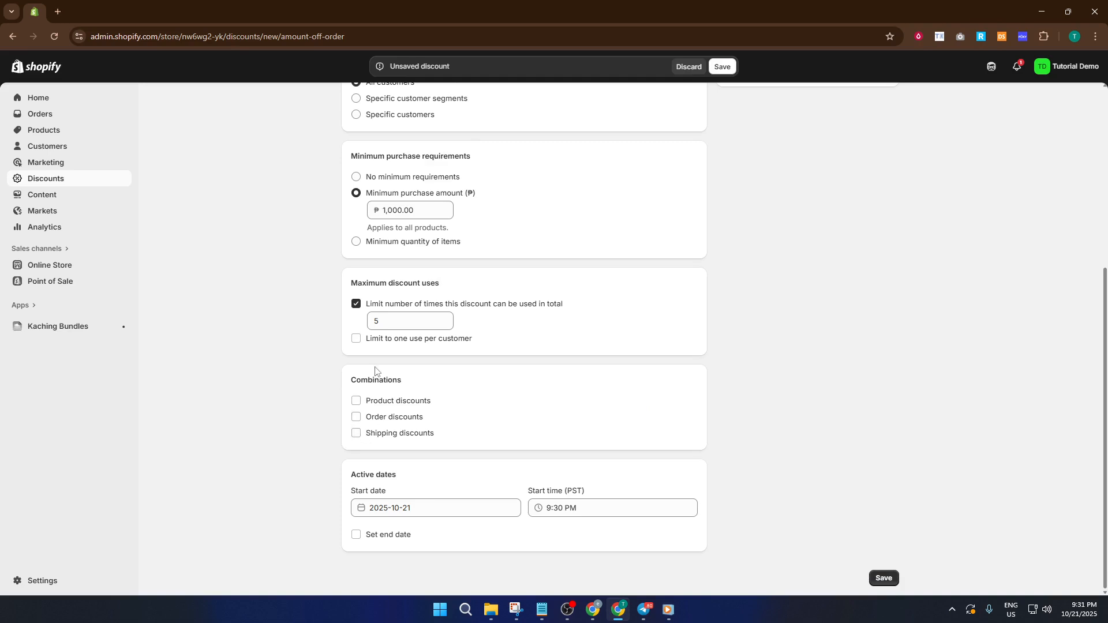
{"action": "left_click", "coordinate": [356, 402]}
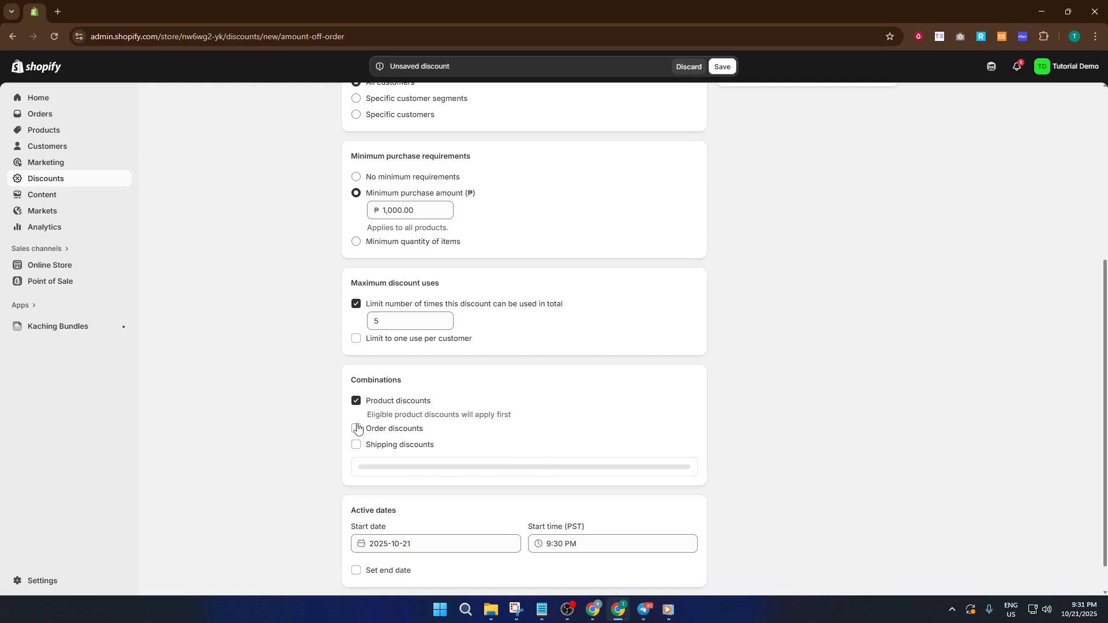
{"action": "scroll", "coordinate": [441, 426], "scroll_direction": "down", "scroll_amount": 1}
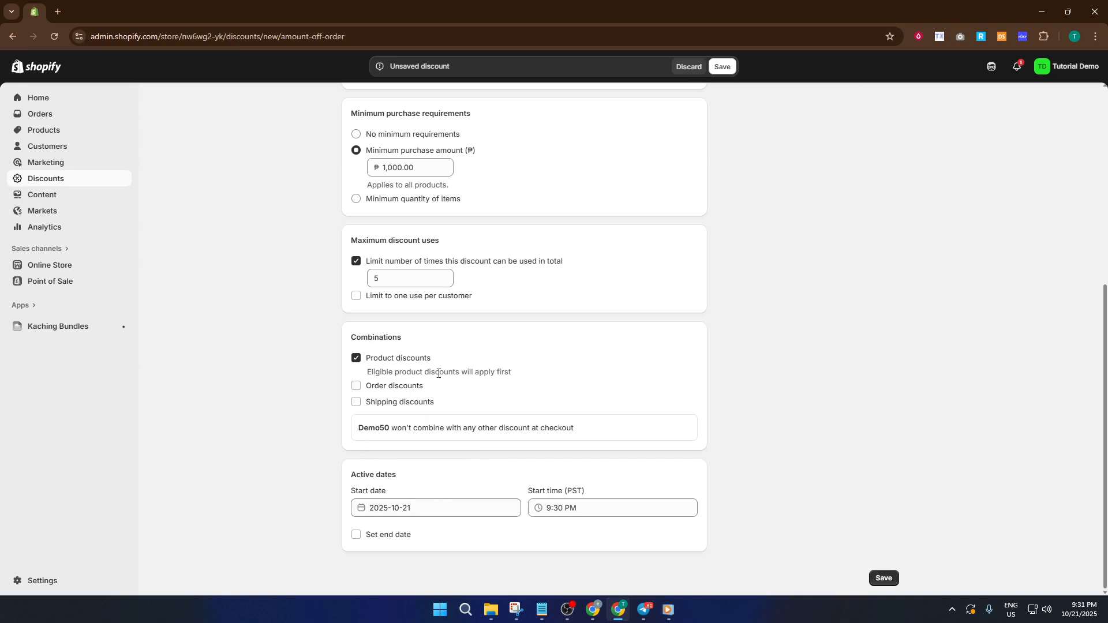
{"action": "left_click", "coordinate": [357, 358]}
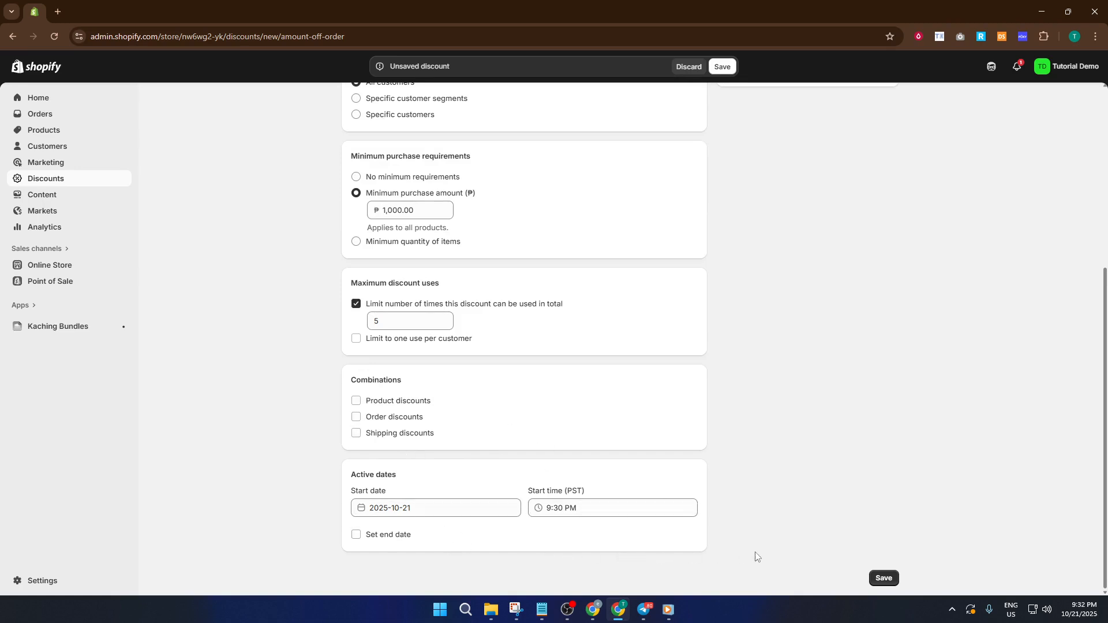
Step: Save the new discount
{"action": "left_click", "coordinate": [887, 577]}
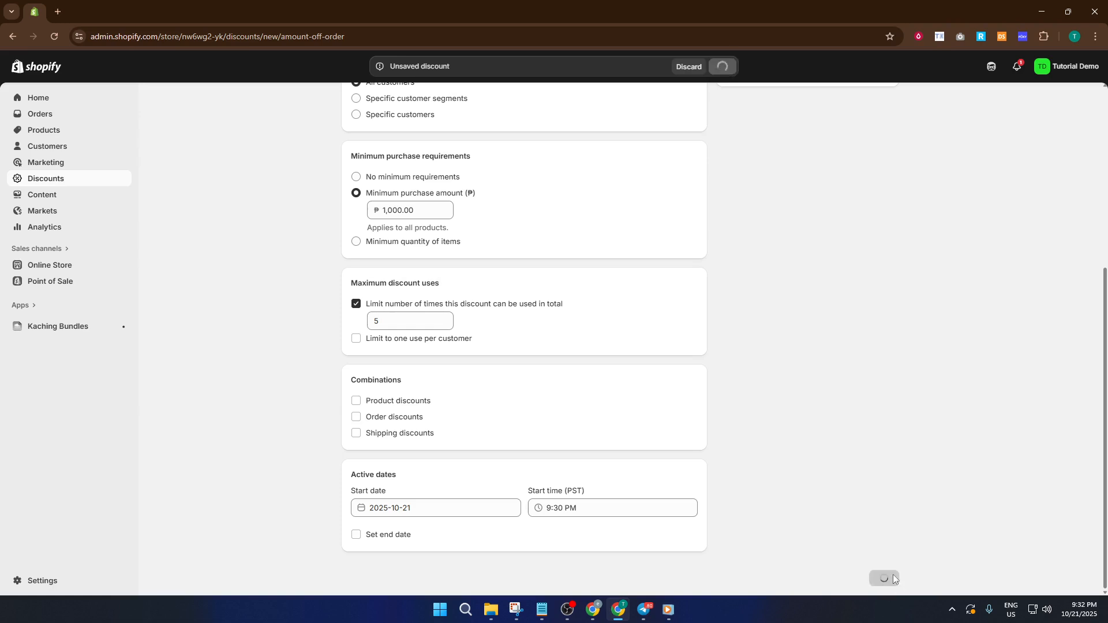